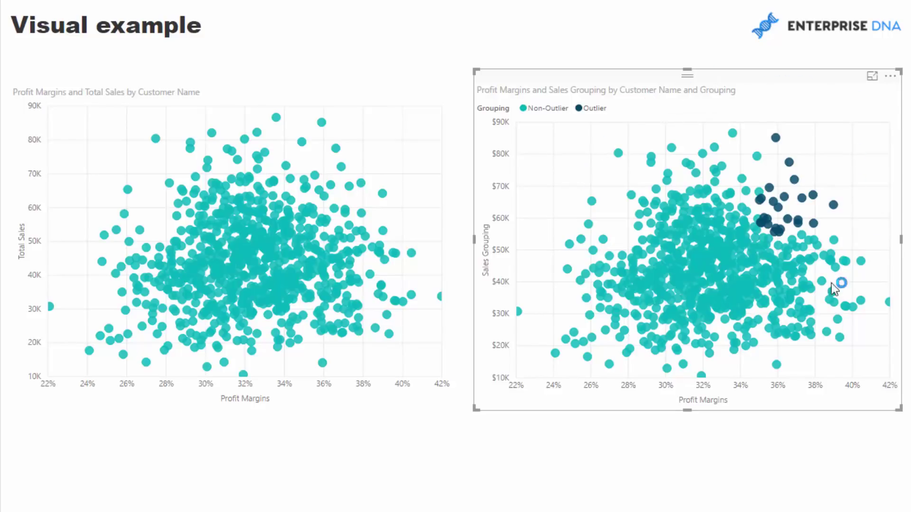
Step: Filter Grouping to Outlier, then Non-Outlier, clear it, and inspect the right chart's filters
click(437, 108)
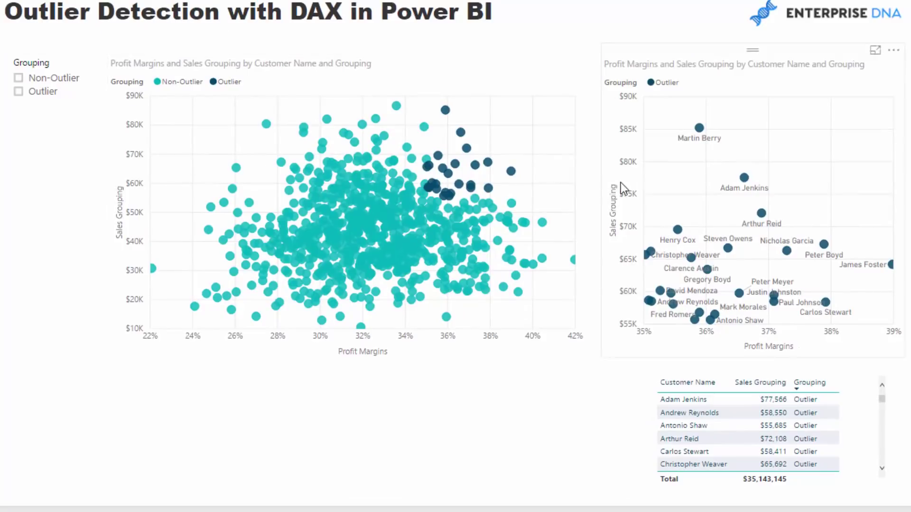
click(18, 92)
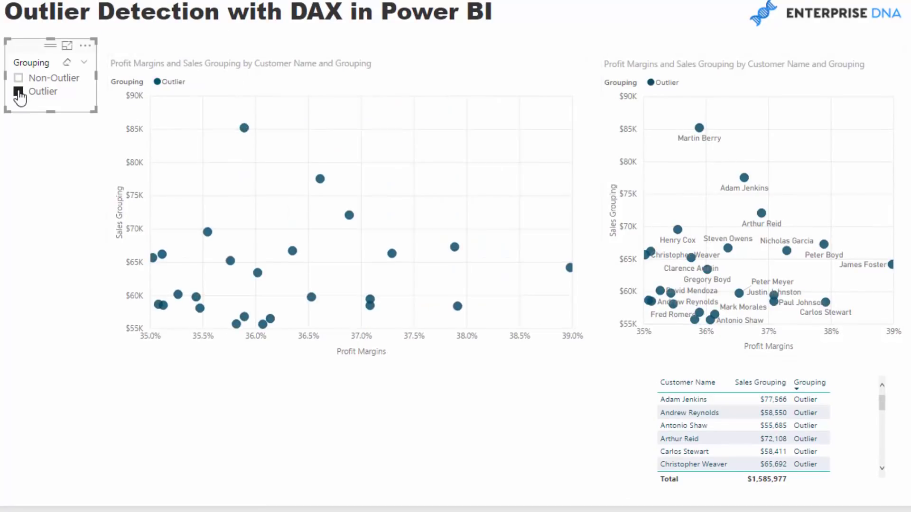
click(19, 79)
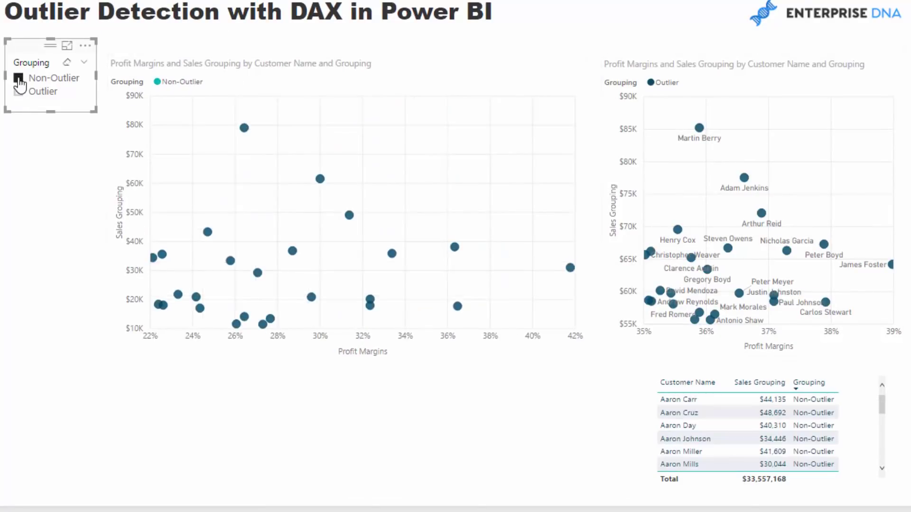
click(18, 79)
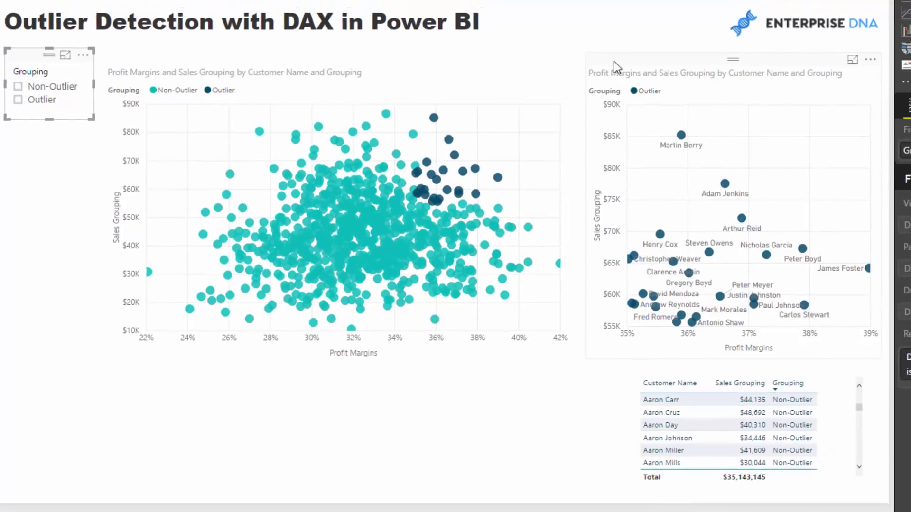
click(648, 57)
scroll(901, 291, down, 5)
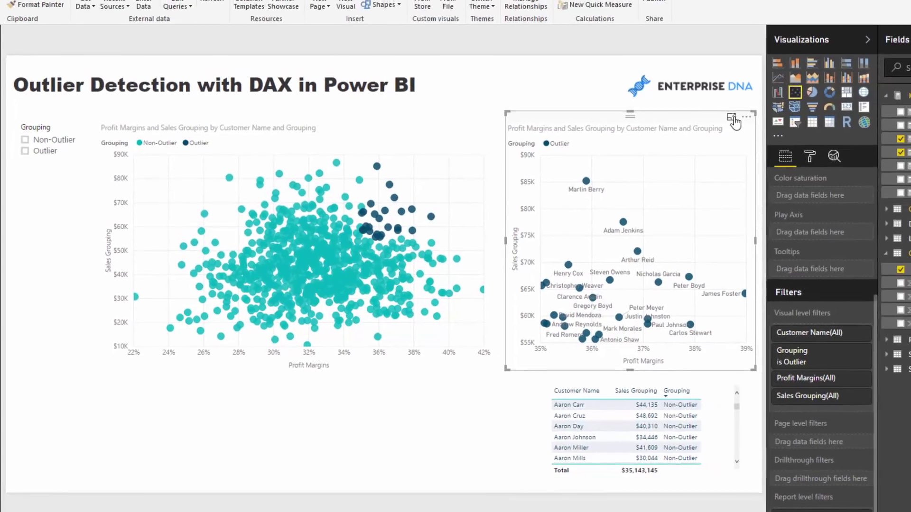
click(761, 96)
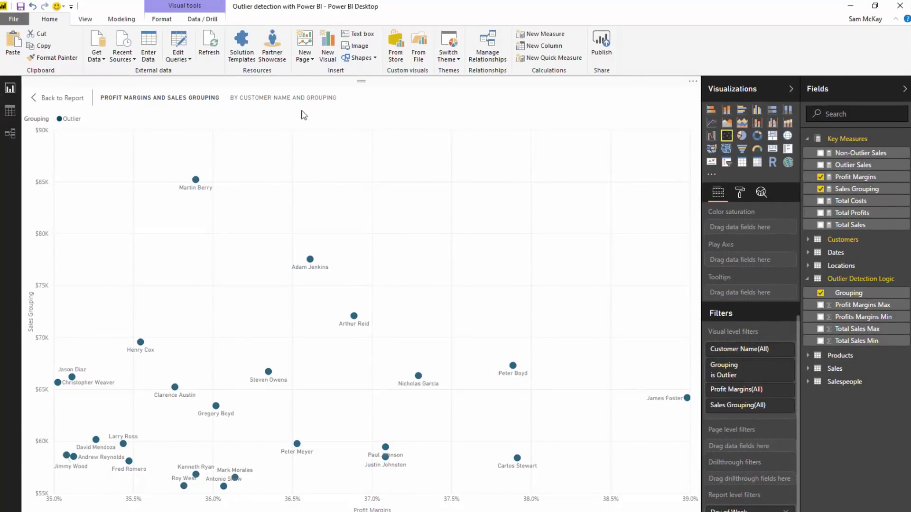
click(78, 102)
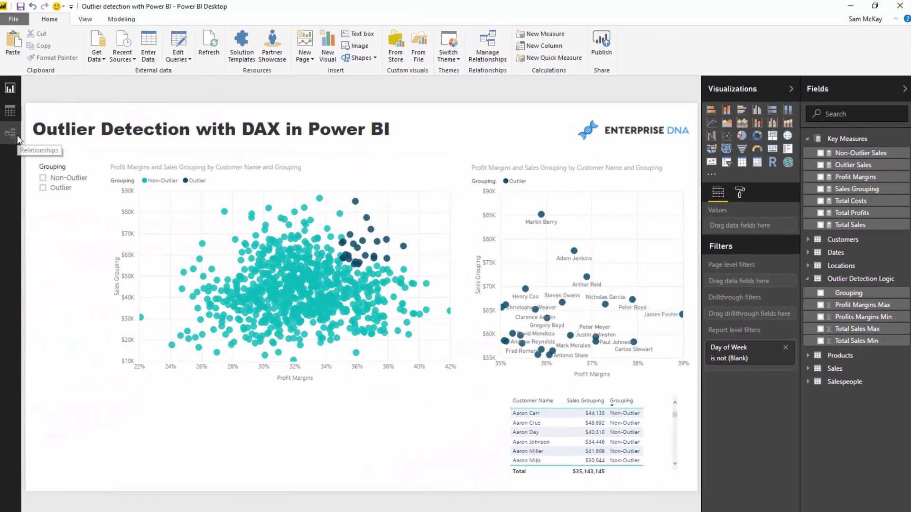
click(10, 133)
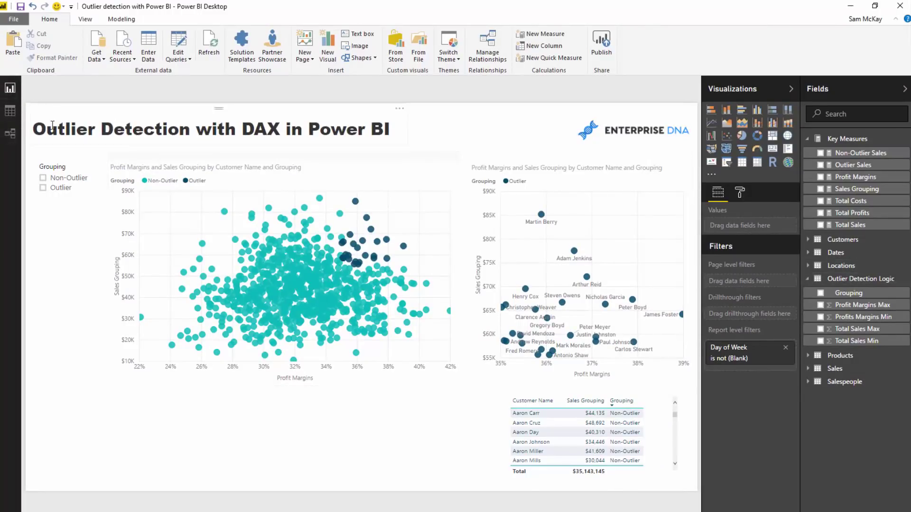
Step: In Relationships view, place the Outlier Detection Logic table beside Sales and enlarge it
click(10, 133)
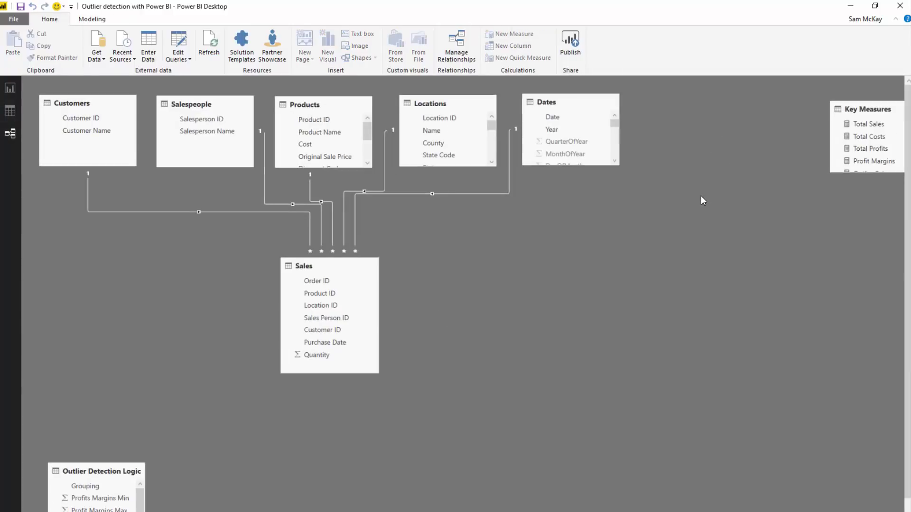
drag(106, 425, 498, 237)
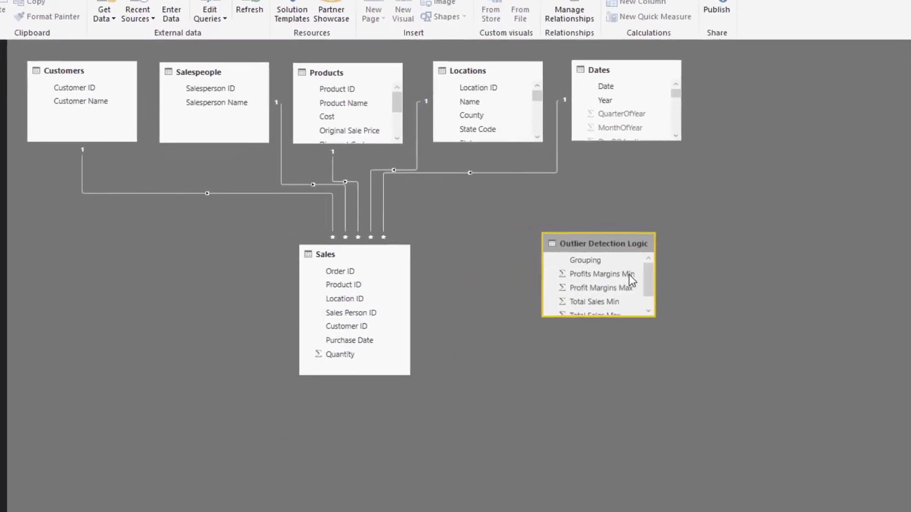
scroll(518, 288, down, 1)
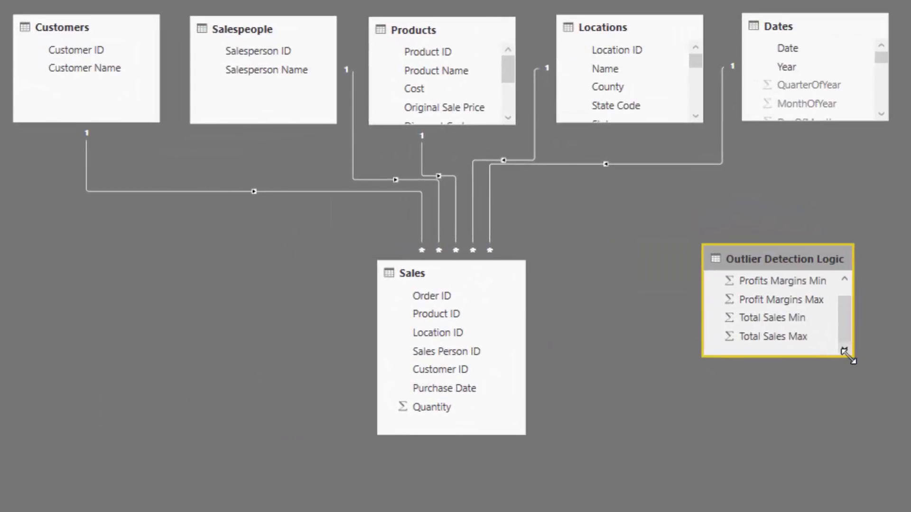
drag(856, 360, 876, 368)
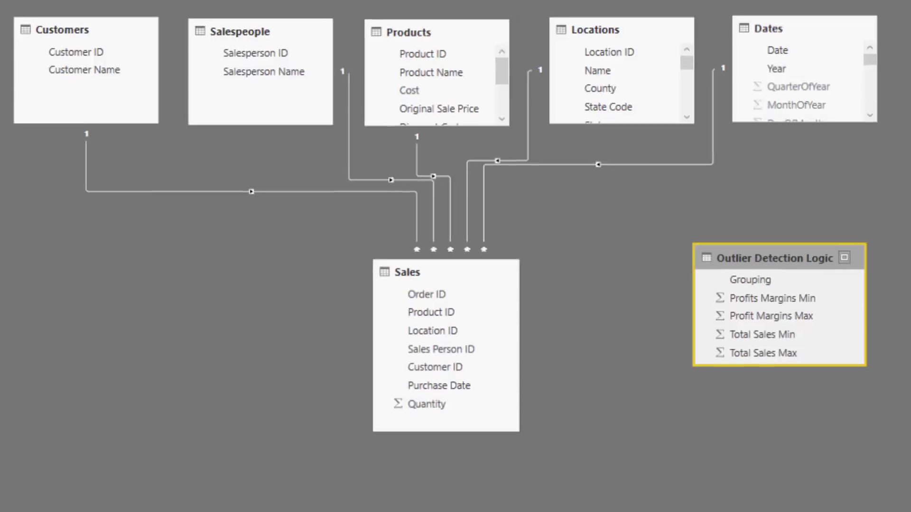
Step: Format the Profits Margins Min and Profit Margins Max columns as percentages
click(10, 112)
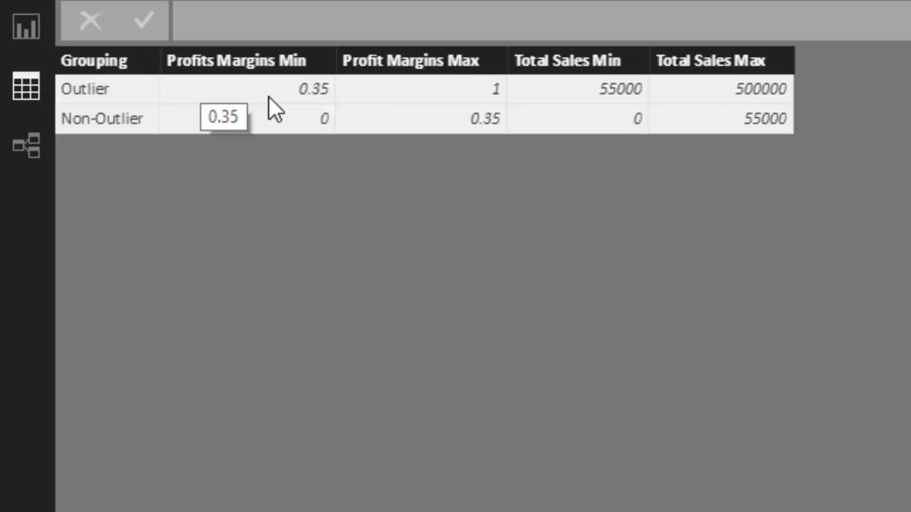
click(303, 62)
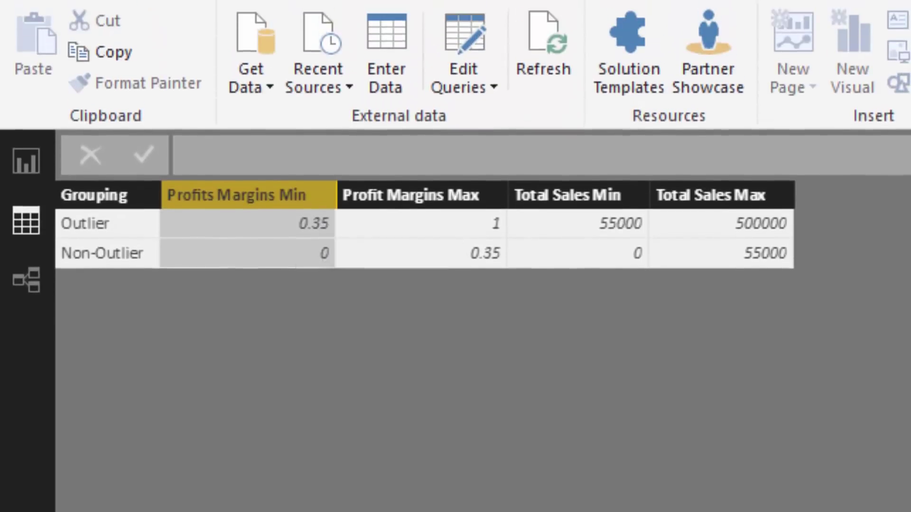
click(244, 51)
click(576, 150)
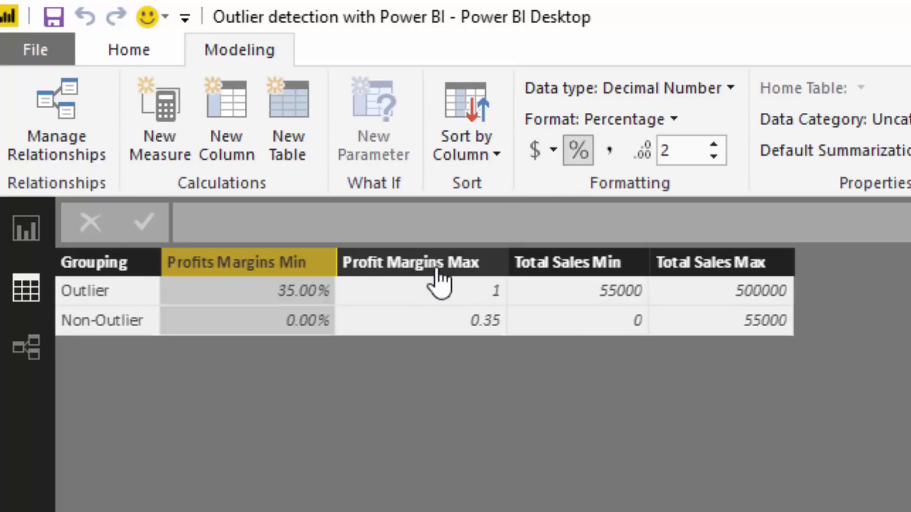
click(437, 272)
click(577, 150)
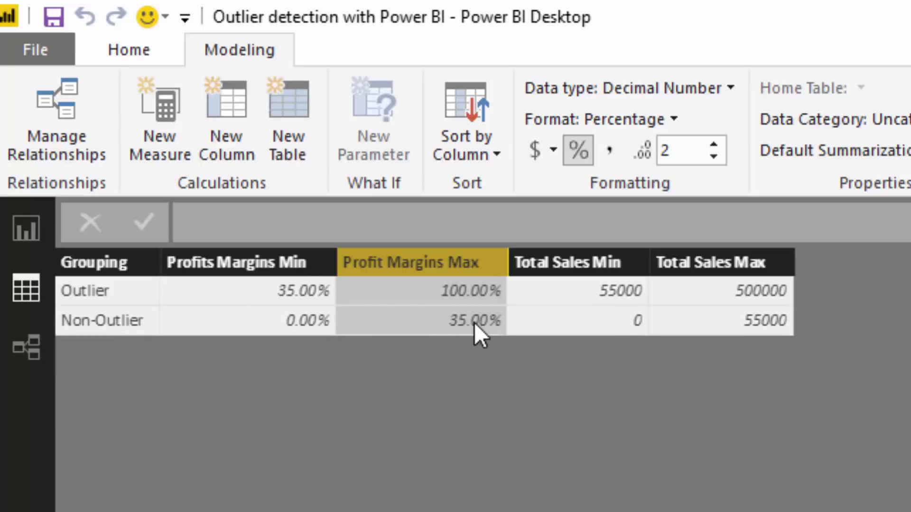
Step: Format Total Sales Min and Total Sales Max as $ English (United States) currency
click(575, 268)
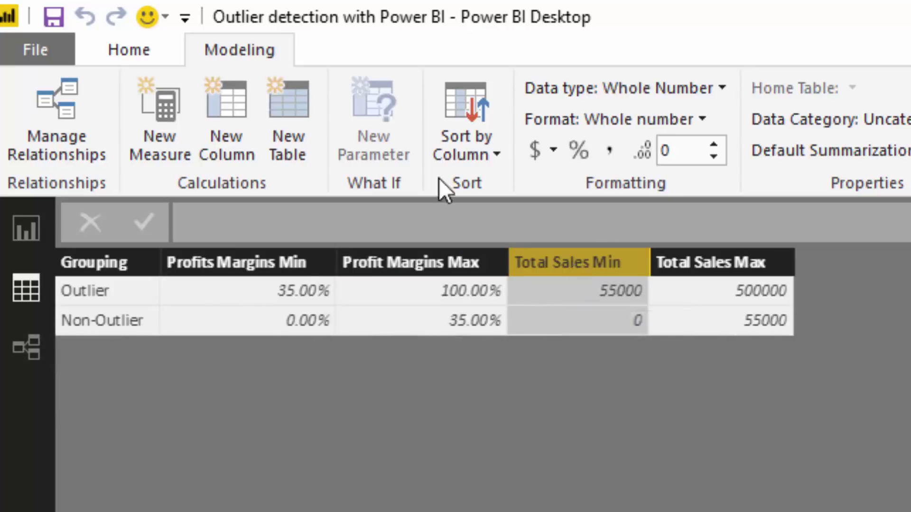
click(534, 151)
click(605, 385)
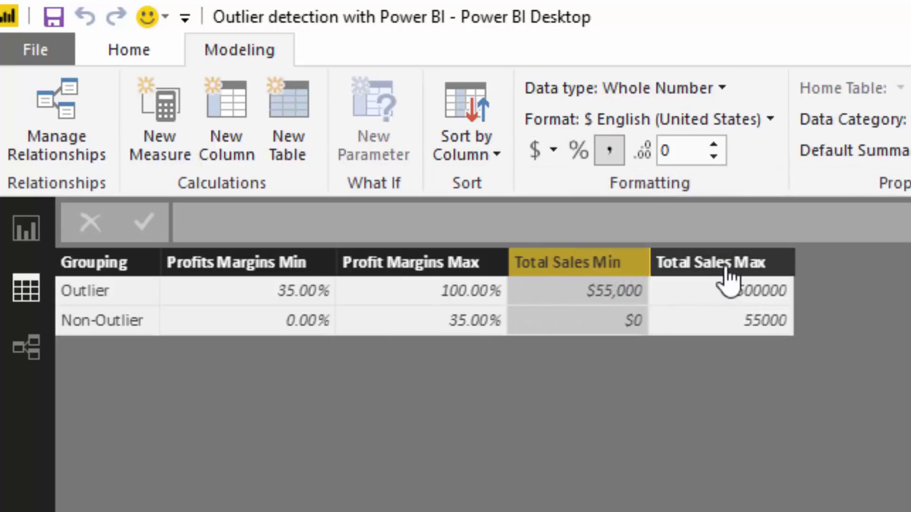
click(721, 266)
click(546, 151)
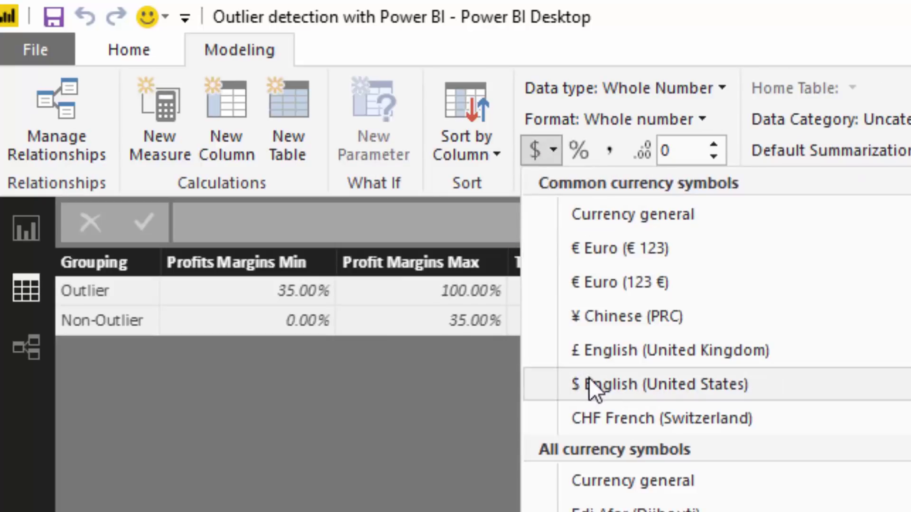
click(593, 385)
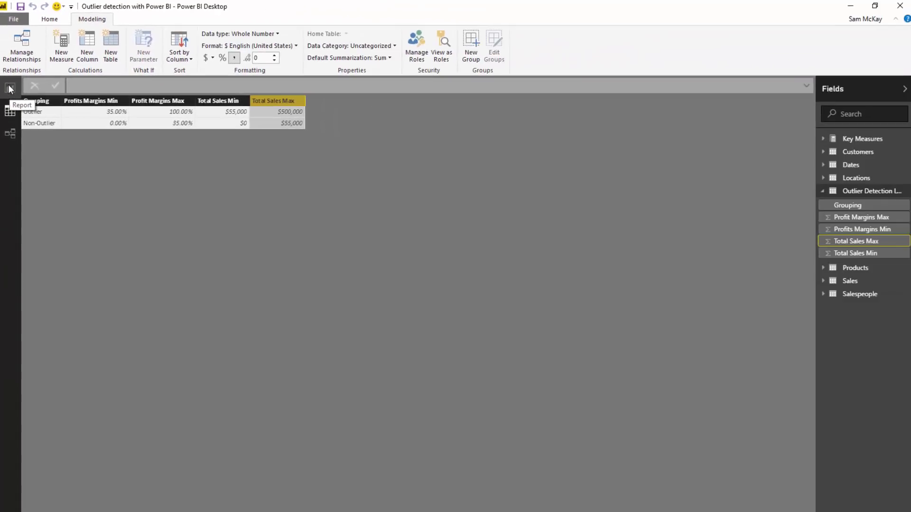
Step: Return to the report page and select the left scatter chart to display its field wells
click(10, 89)
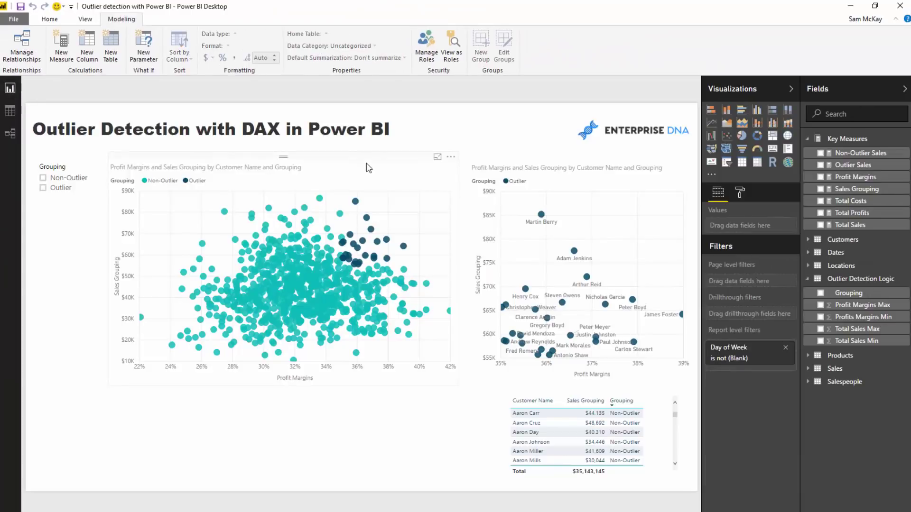
click(383, 170)
click(539, 143)
click(118, 223)
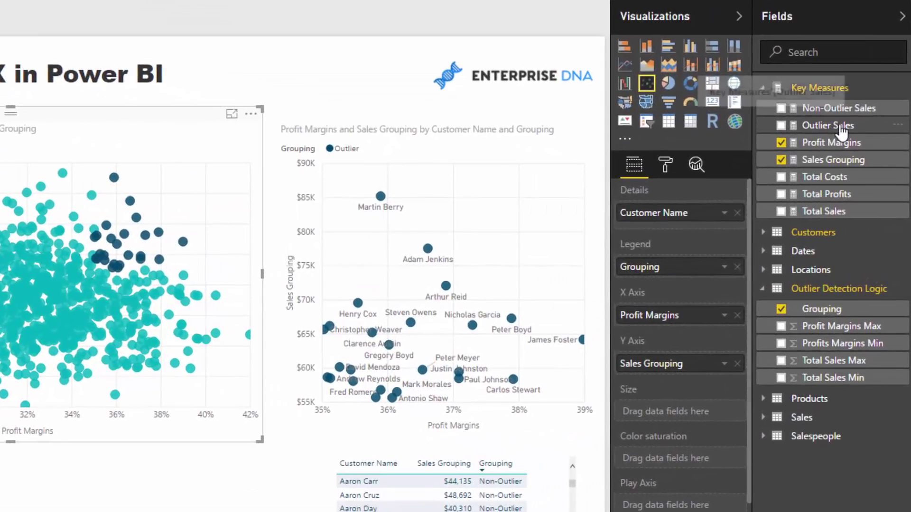
click(851, 160)
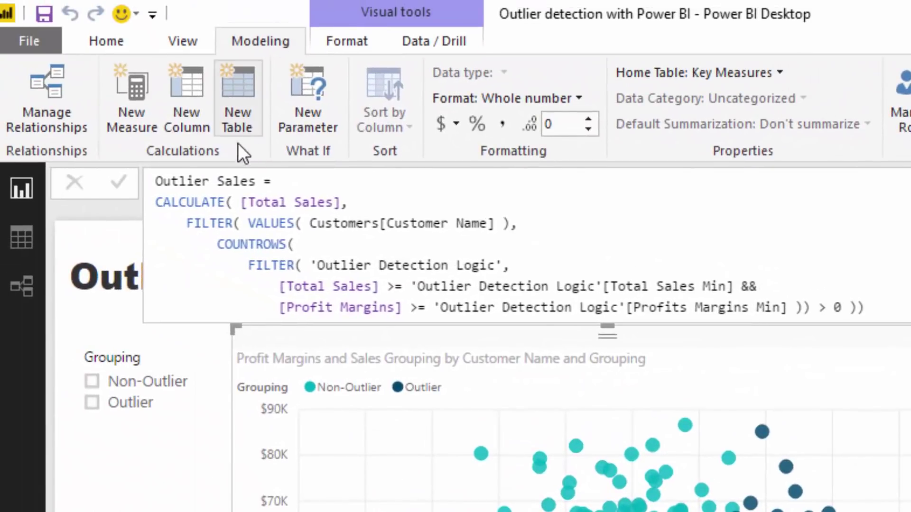
drag(362, 200, 238, 201)
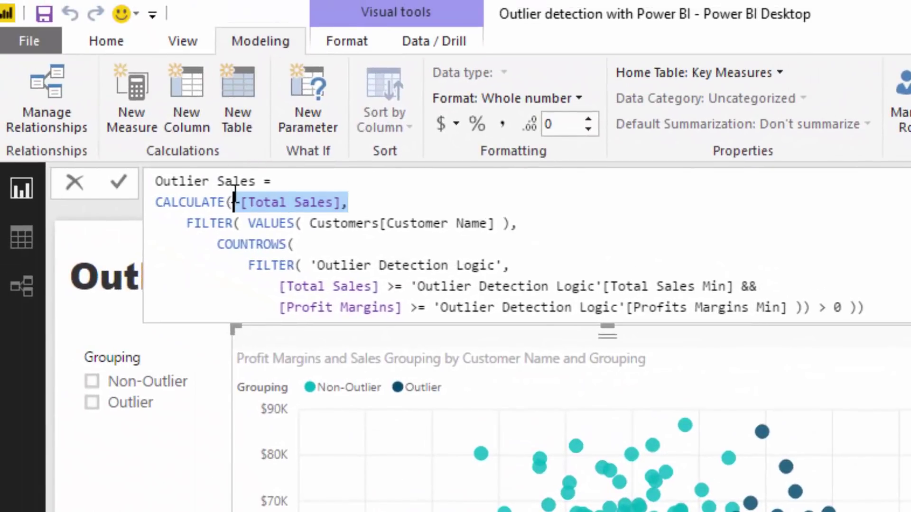
drag(186, 226, 535, 224)
click(550, 224)
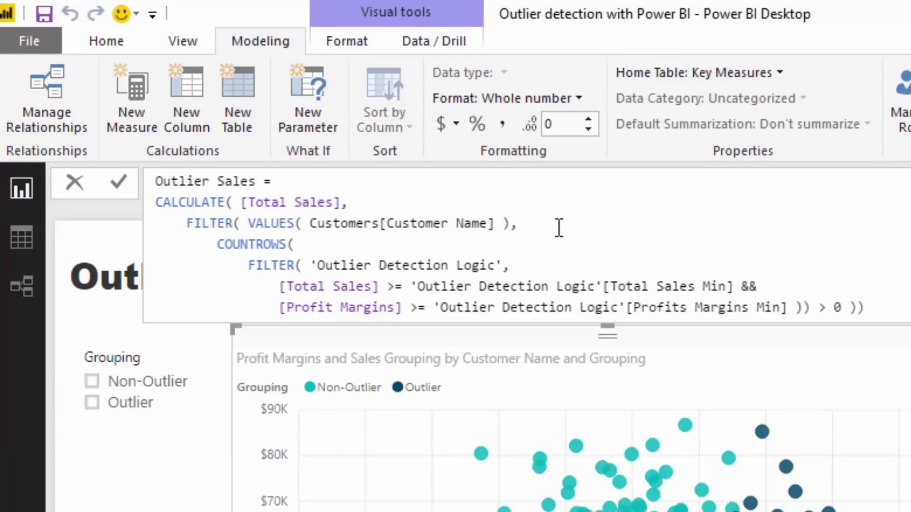
drag(246, 220, 514, 219)
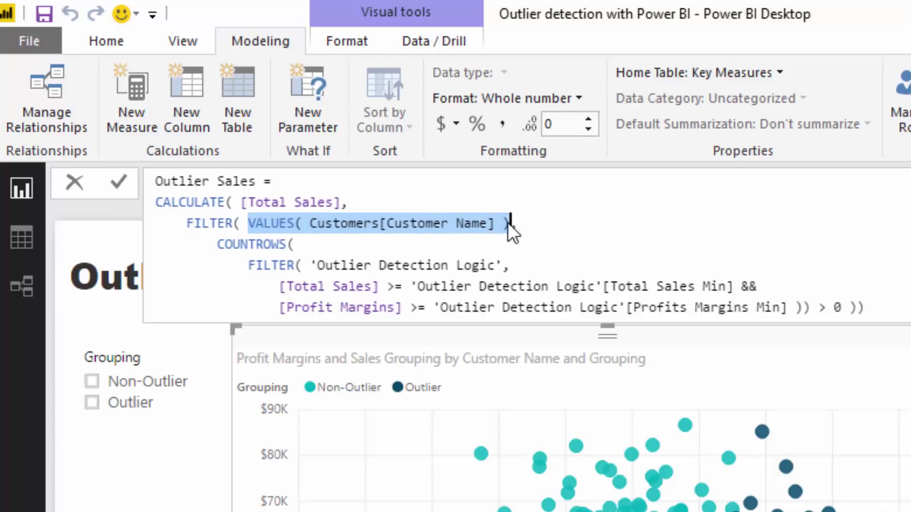
click(511, 223)
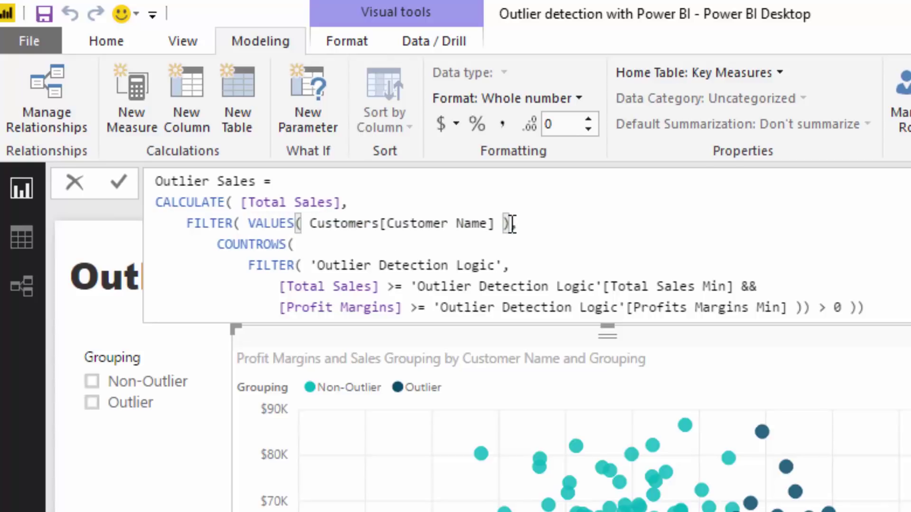
text(,)
drag(247, 263, 496, 266)
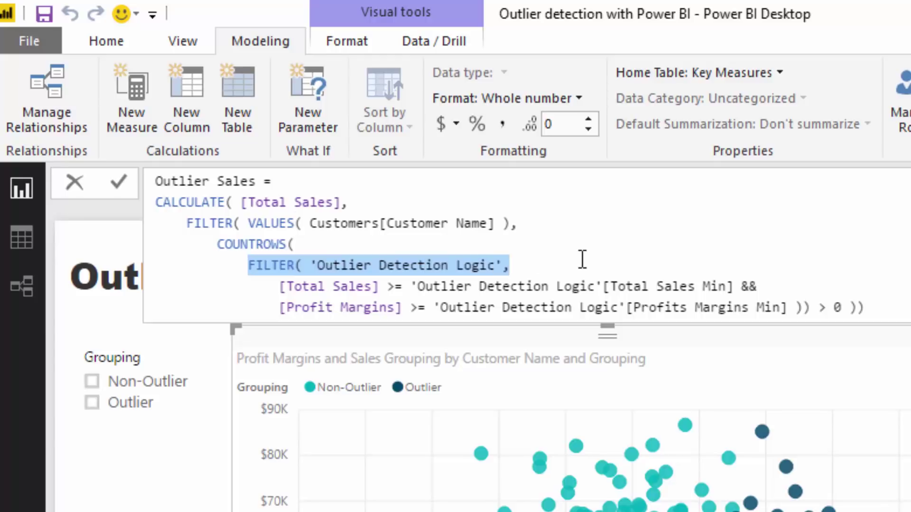
click(509, 223)
drag(509, 224, 249, 223)
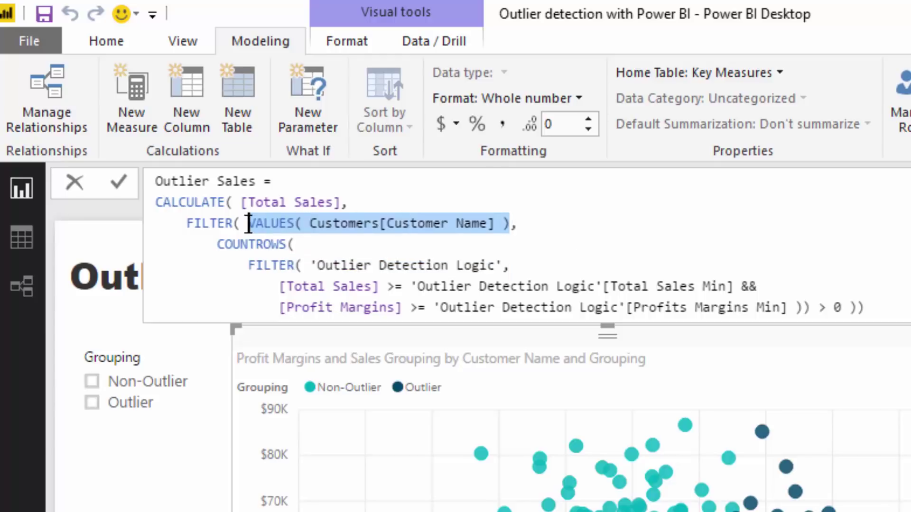
click(280, 287)
drag(280, 287, 379, 286)
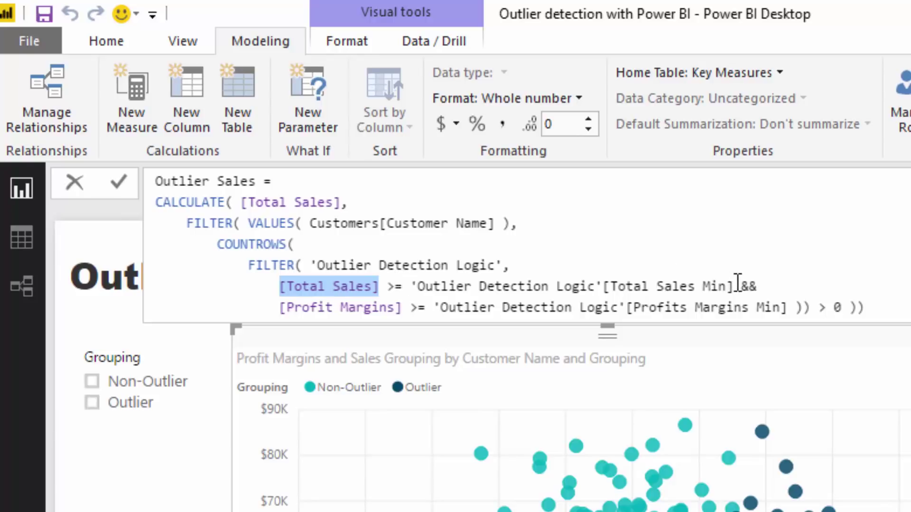
drag(736, 286, 412, 284)
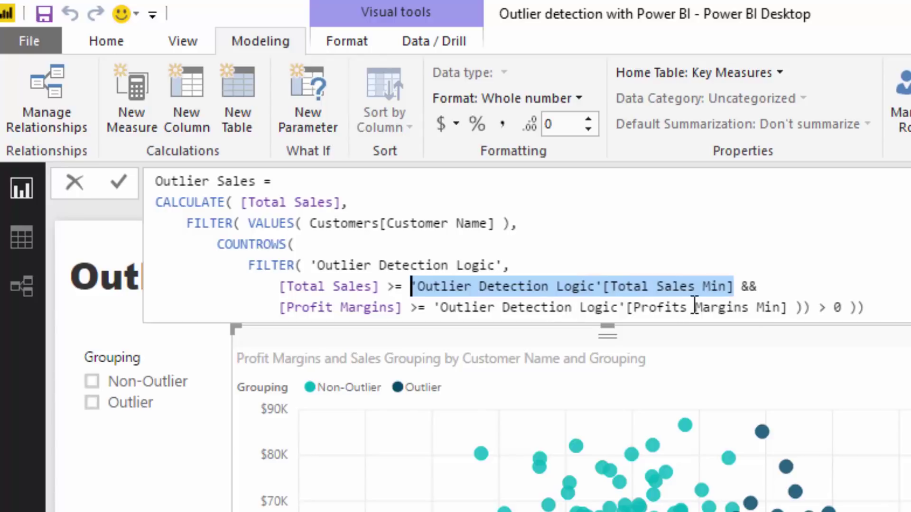
click(734, 286)
drag(734, 286, 410, 286)
drag(790, 309, 432, 309)
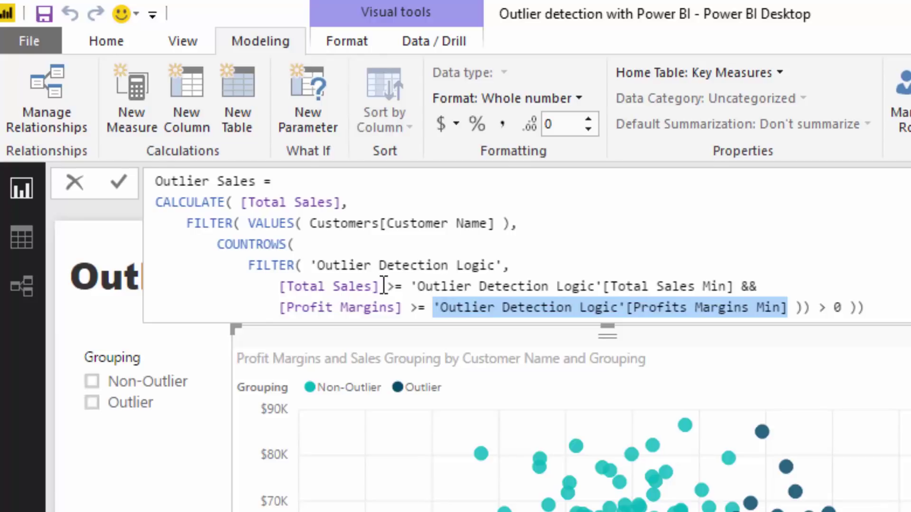
drag(380, 286, 259, 286)
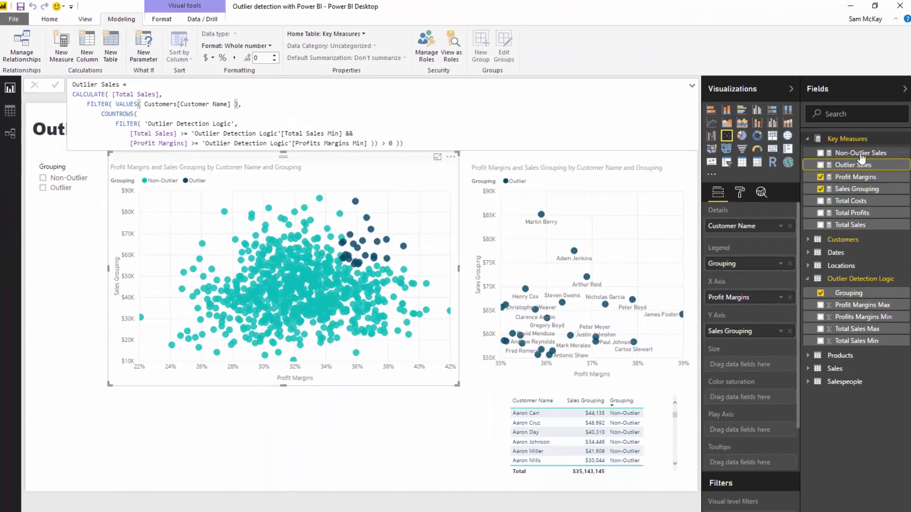
Step: Open the Non-Outlier Sales formula and highlight its customer list, Total Sales and Profit Margins comparisons
click(859, 156)
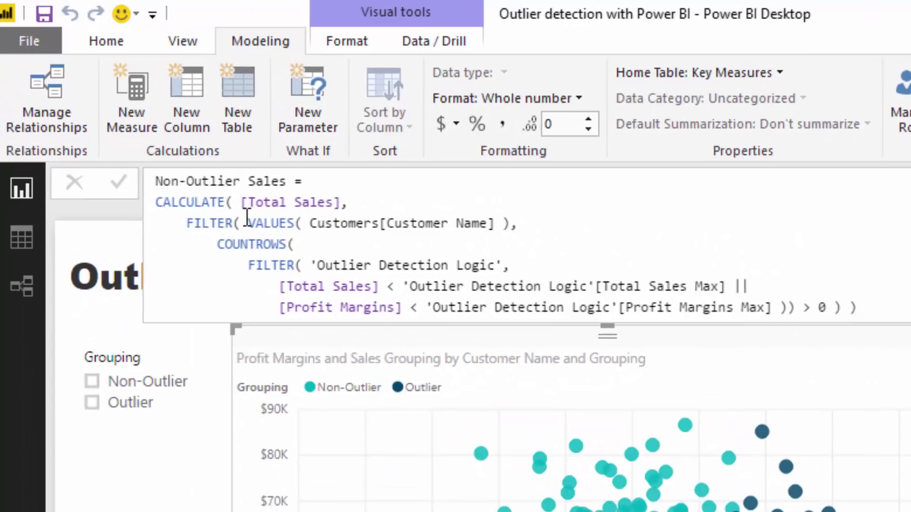
drag(247, 223, 507, 232)
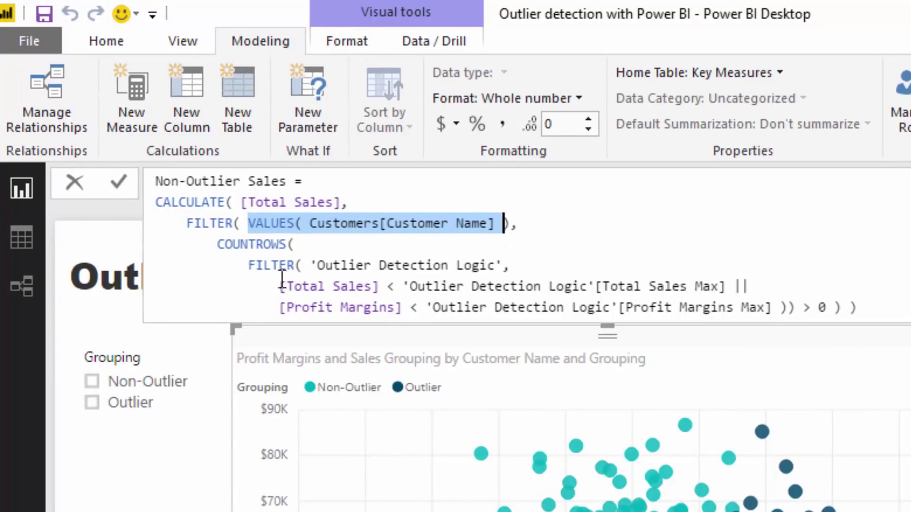
drag(278, 286, 730, 286)
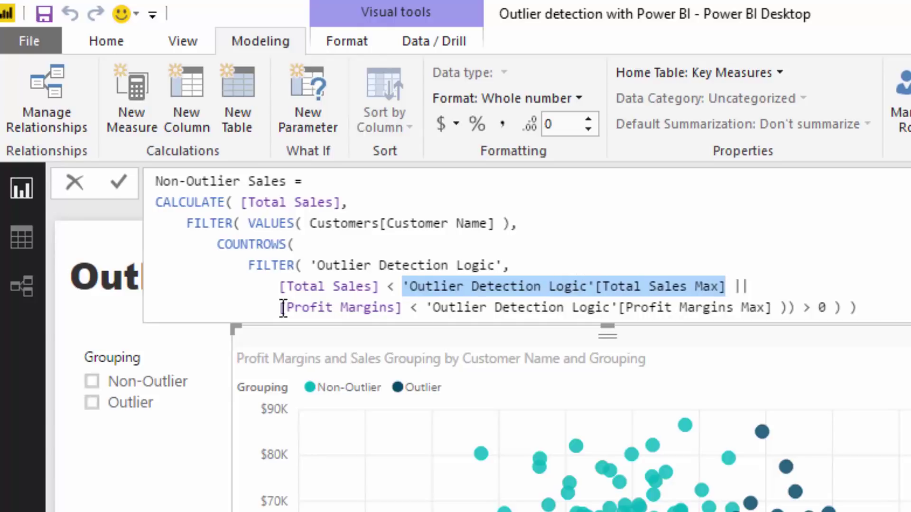
drag(279, 307, 417, 307)
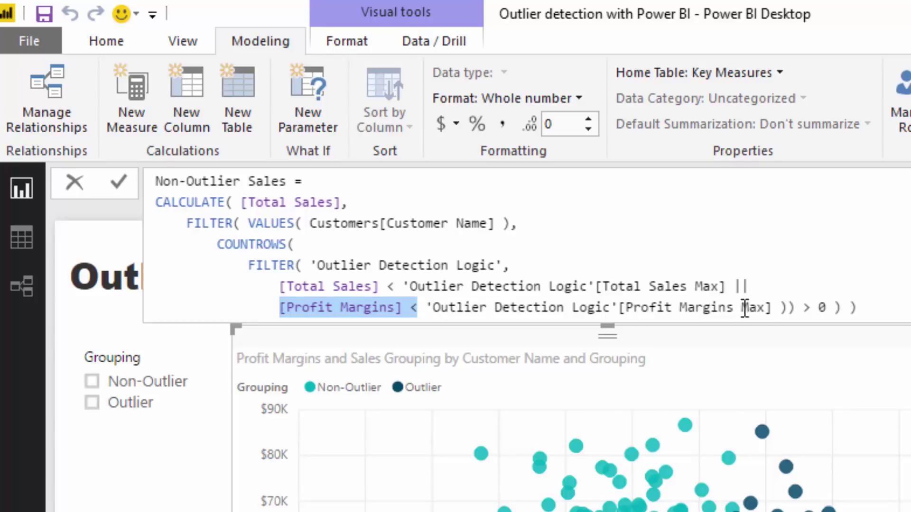
Step: Point out the || joining both conditions, then select and deselect the whole formula
click(744, 287)
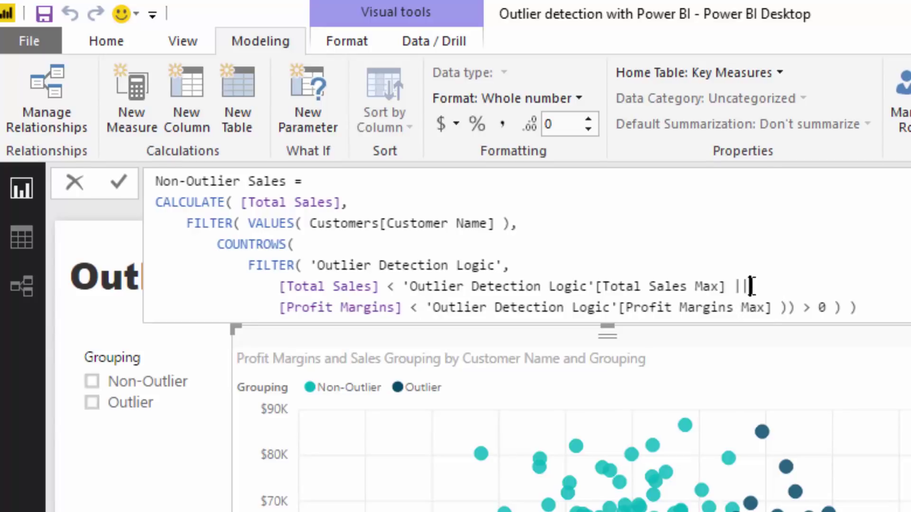
click(787, 291)
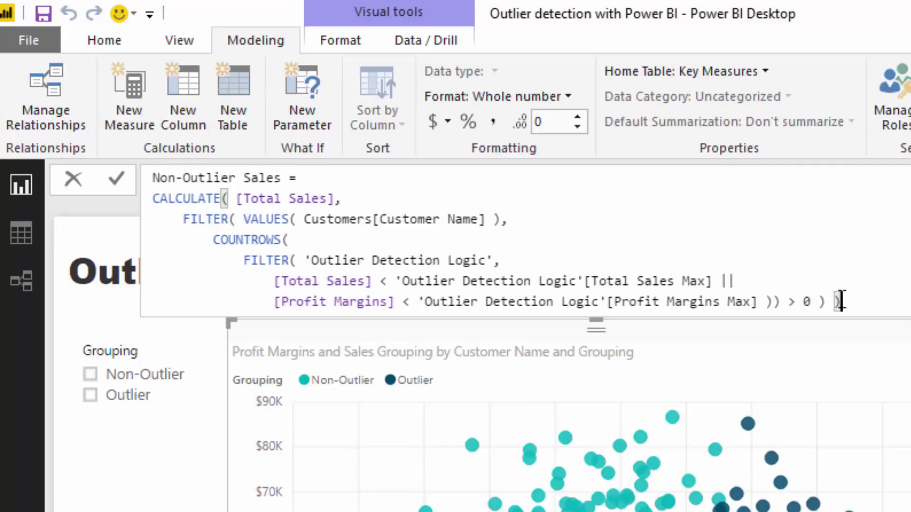
drag(861, 302, 152, 179)
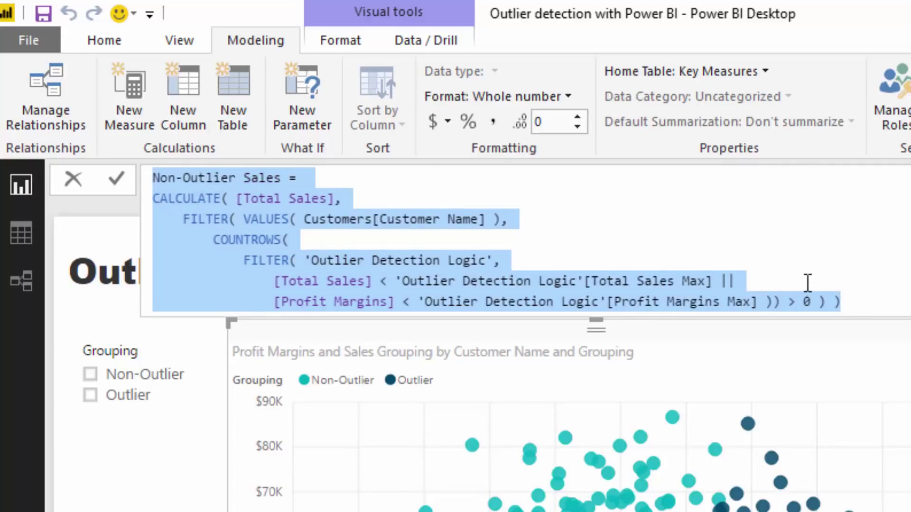
click(821, 270)
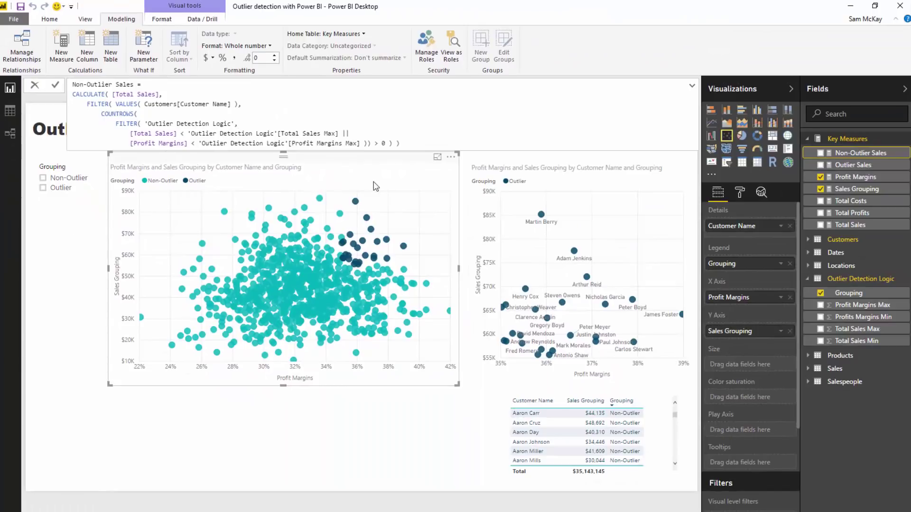
Step: Open the Sales Grouping formula and highlight its Outlier Sales and Non-Outlier Sales branches
click(417, 448)
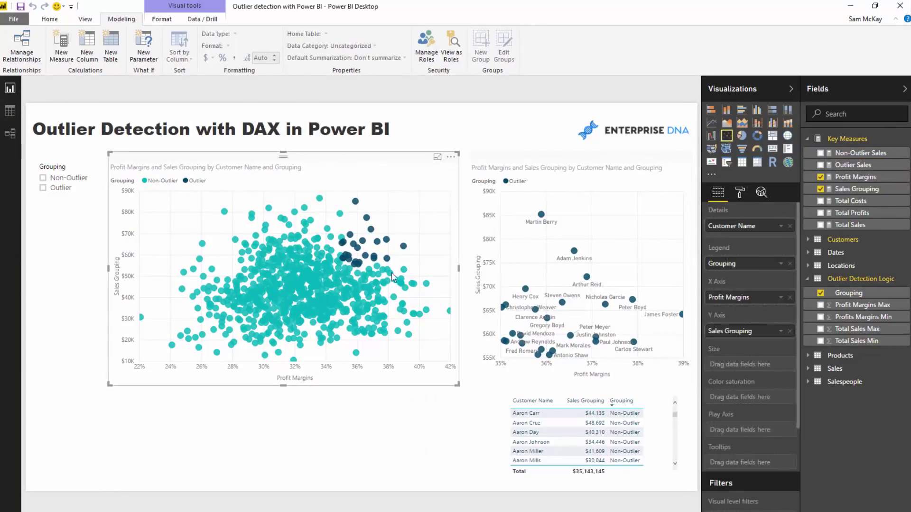
mouse_move(348, 283)
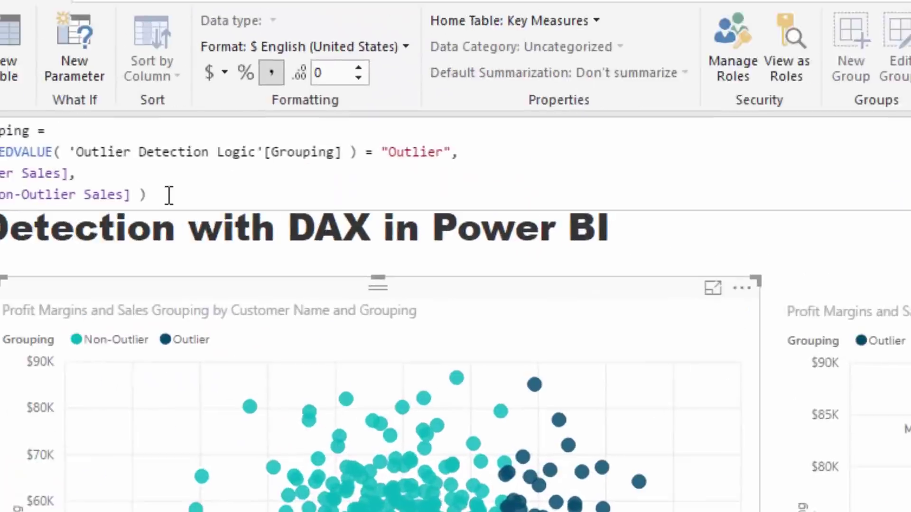
drag(167, 197, 187, 209)
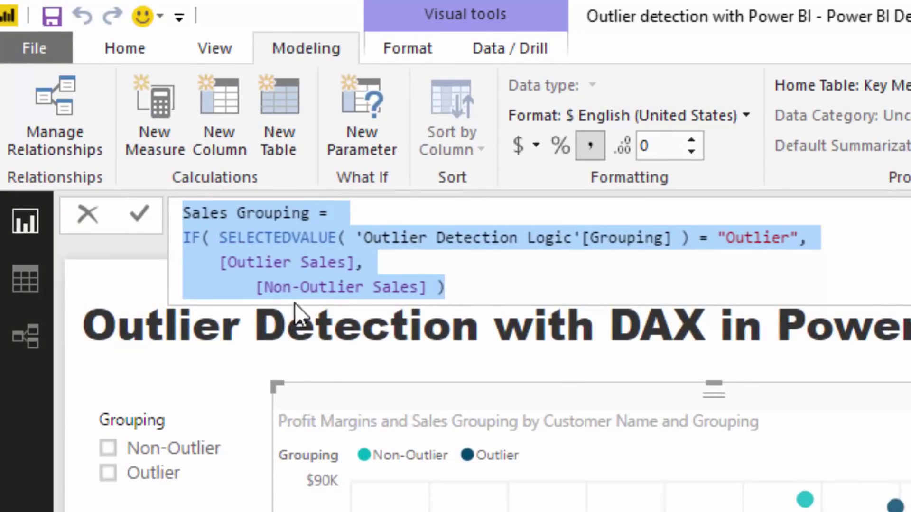
click(386, 262)
drag(386, 262, 193, 262)
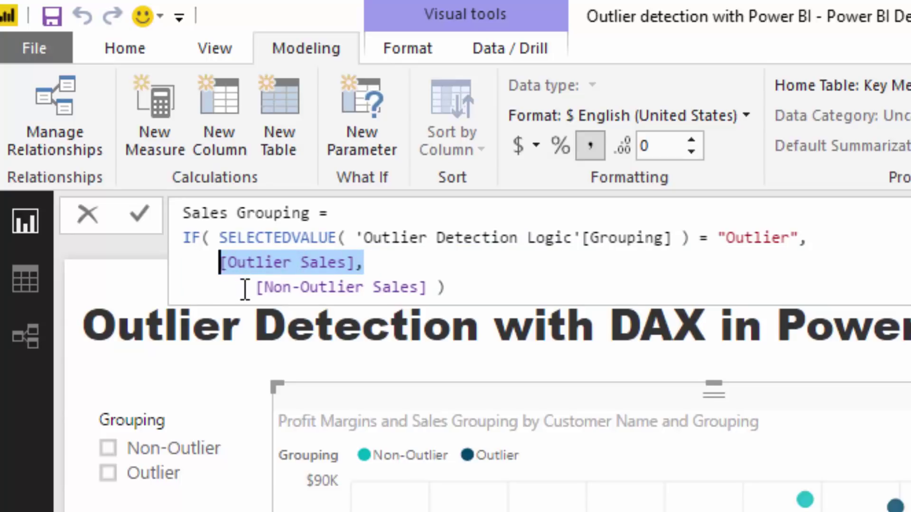
drag(255, 288, 468, 290)
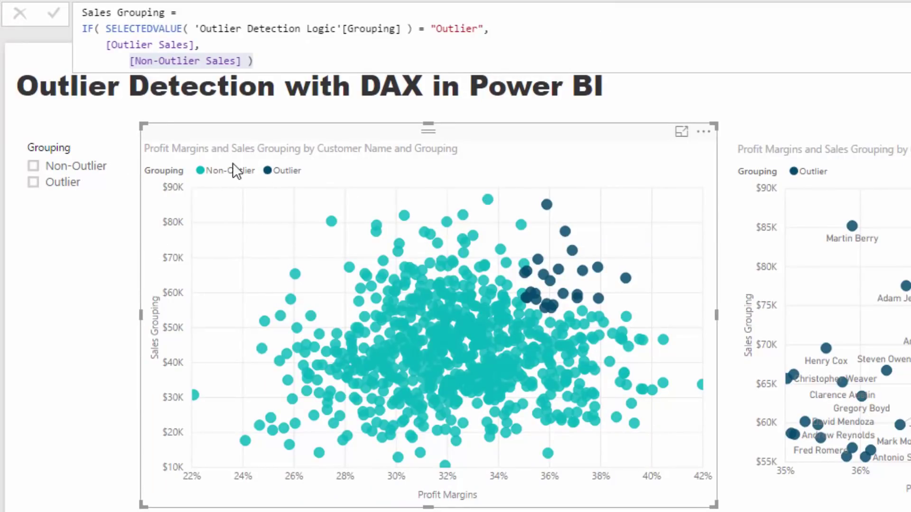
Step: Re-highlight the Non-Outlier Sales and Outlier Sales branches, then close the formula via the canvas
click(247, 42)
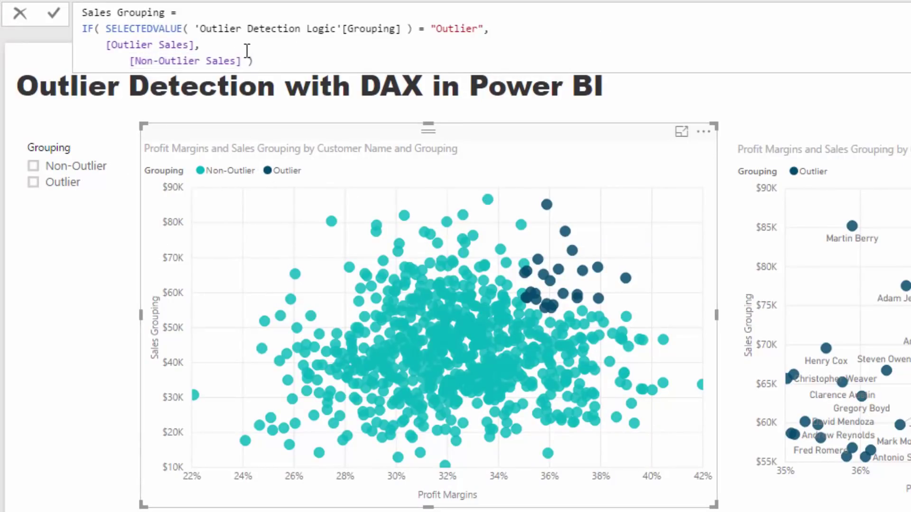
click(241, 61)
shift+click(128, 61)
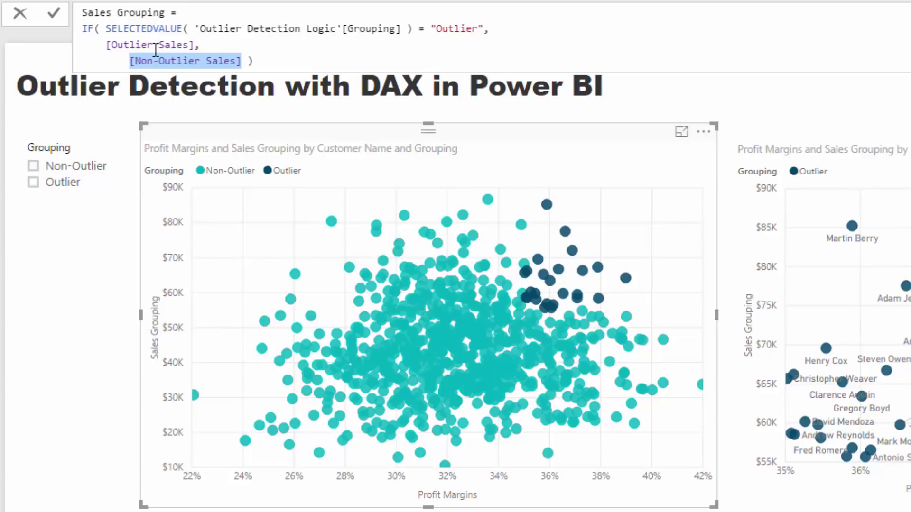
drag(200, 45, 62, 47)
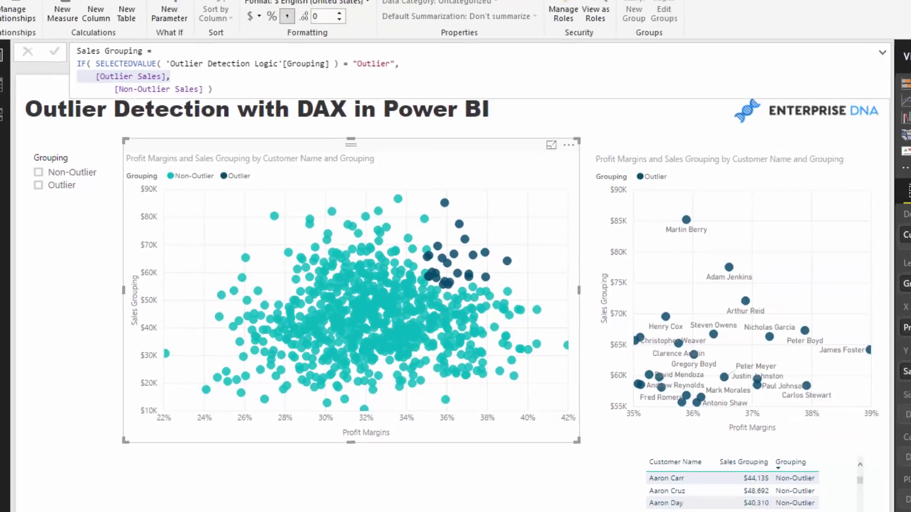
click(108, 231)
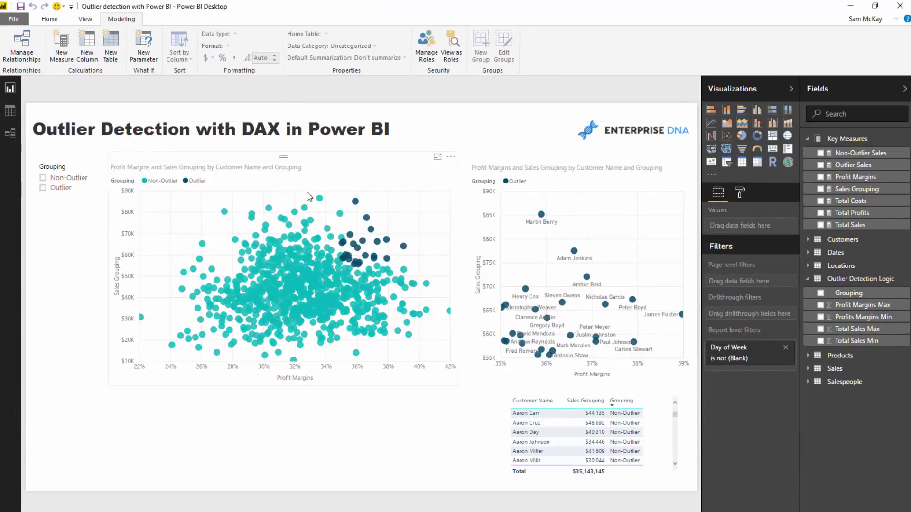
Step: Check both scatter charts' fields, then reopen the Sales Grouping formula and exit with Escape
click(369, 170)
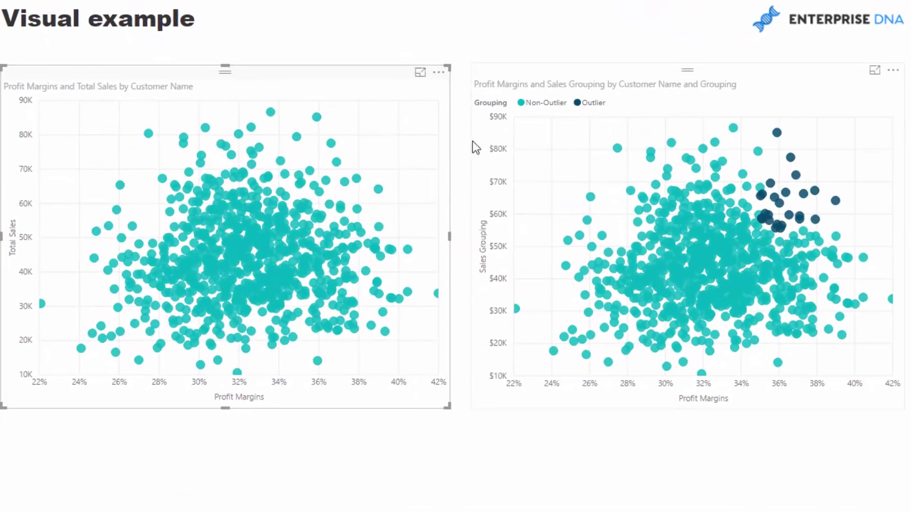
click(842, 203)
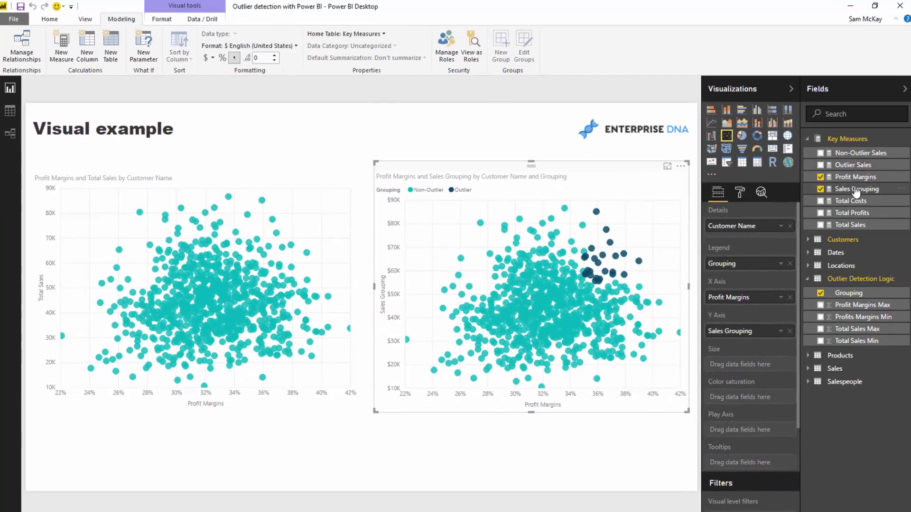
click(856, 189)
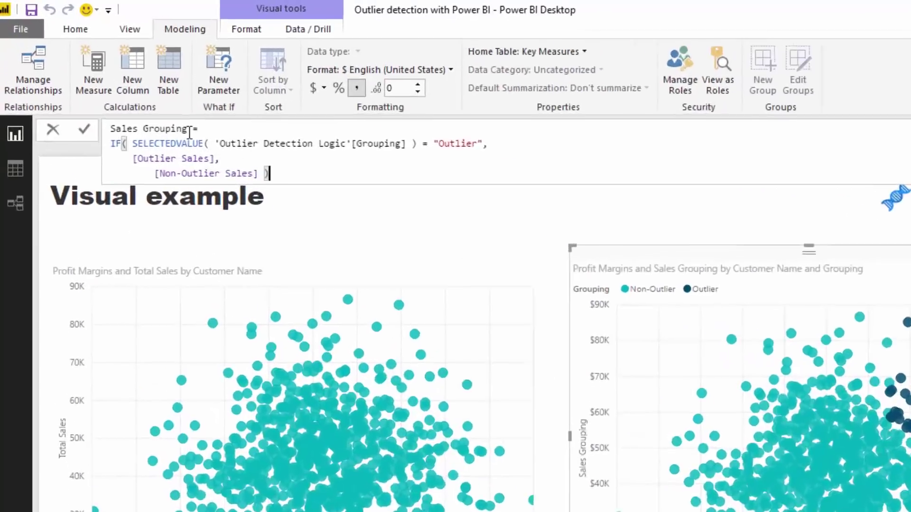
drag(177, 114, 57, 75)
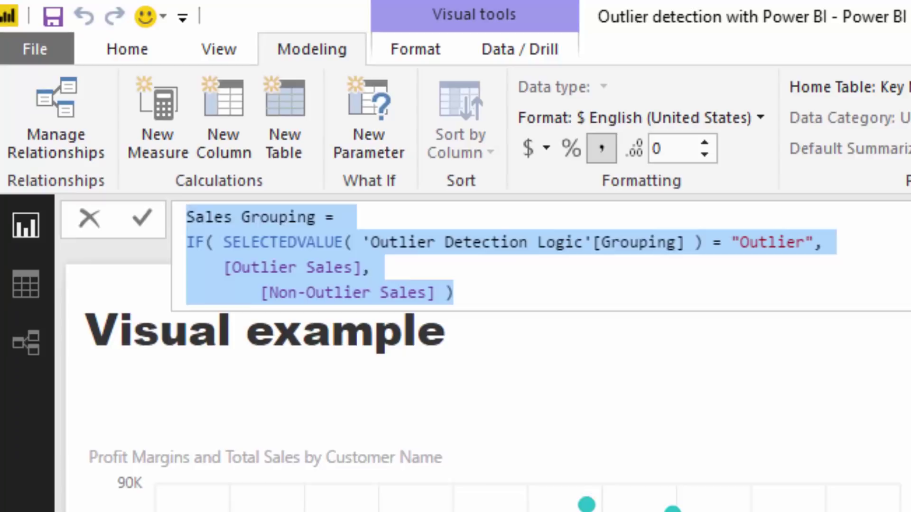
key(Escape)
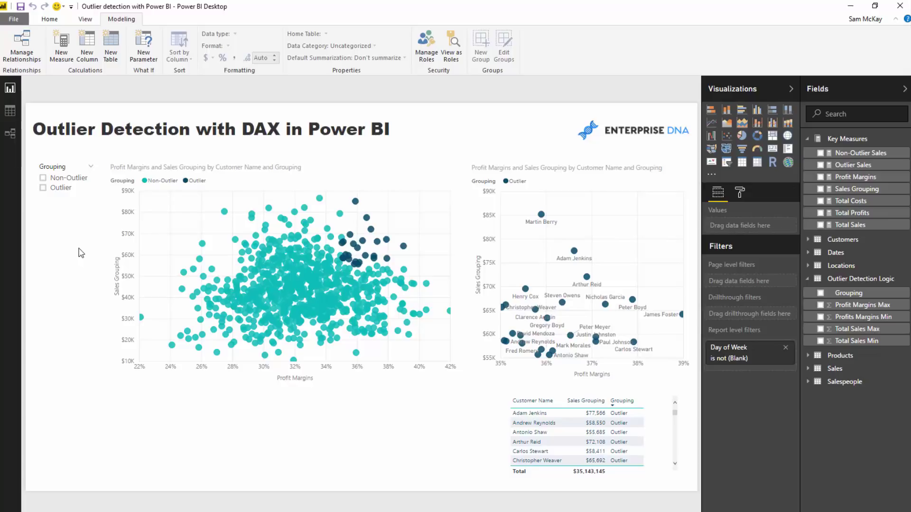
mouse_move(322, 348)
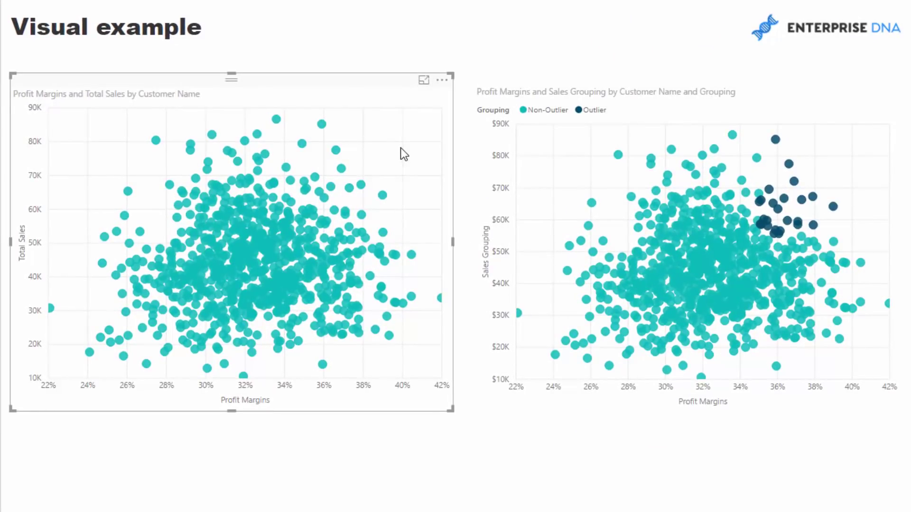
click(601, 76)
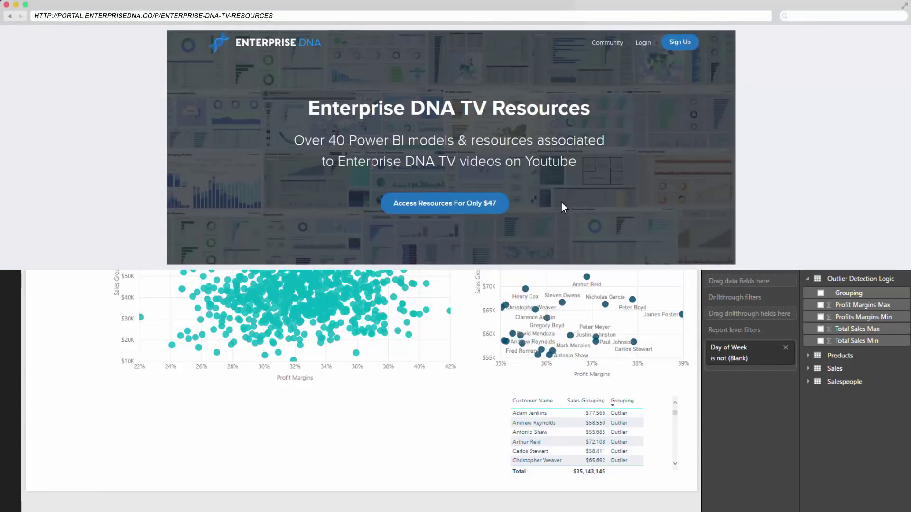
Step: Go to the $47 checkout for the Enterprise DNA TV Resources pack
click(498, 209)
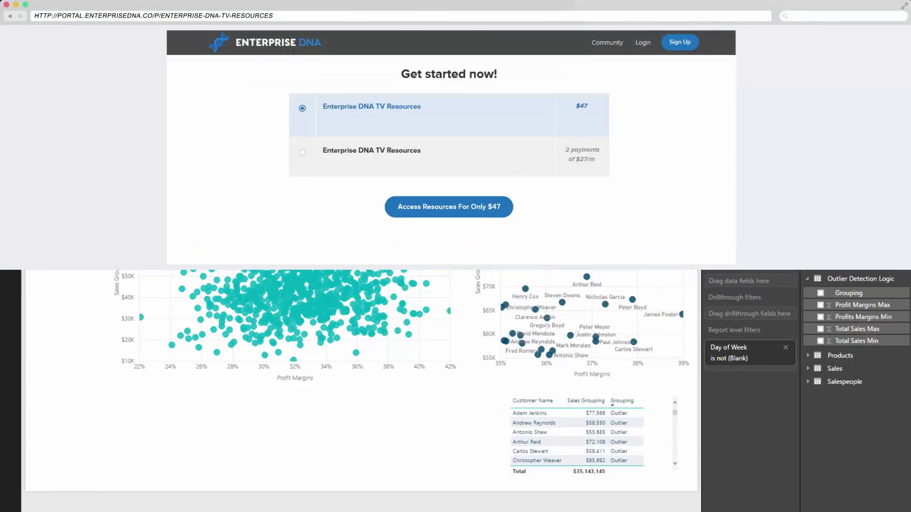